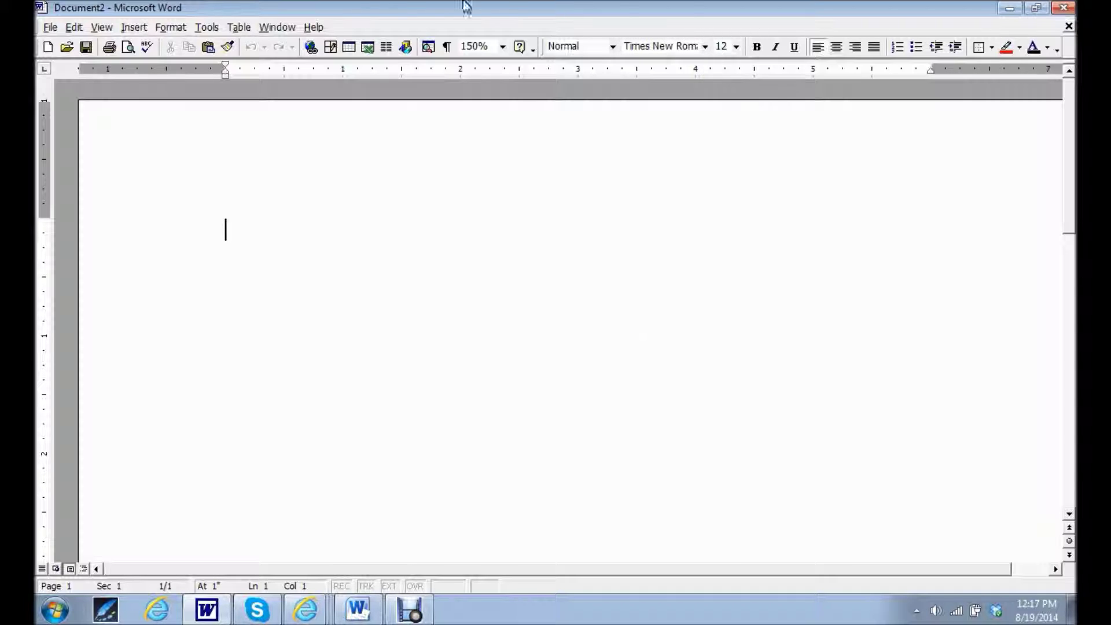
Open the AutoCorrect: English (U.S.) dialog from the Tools menu of the blank document
click(197, 32)
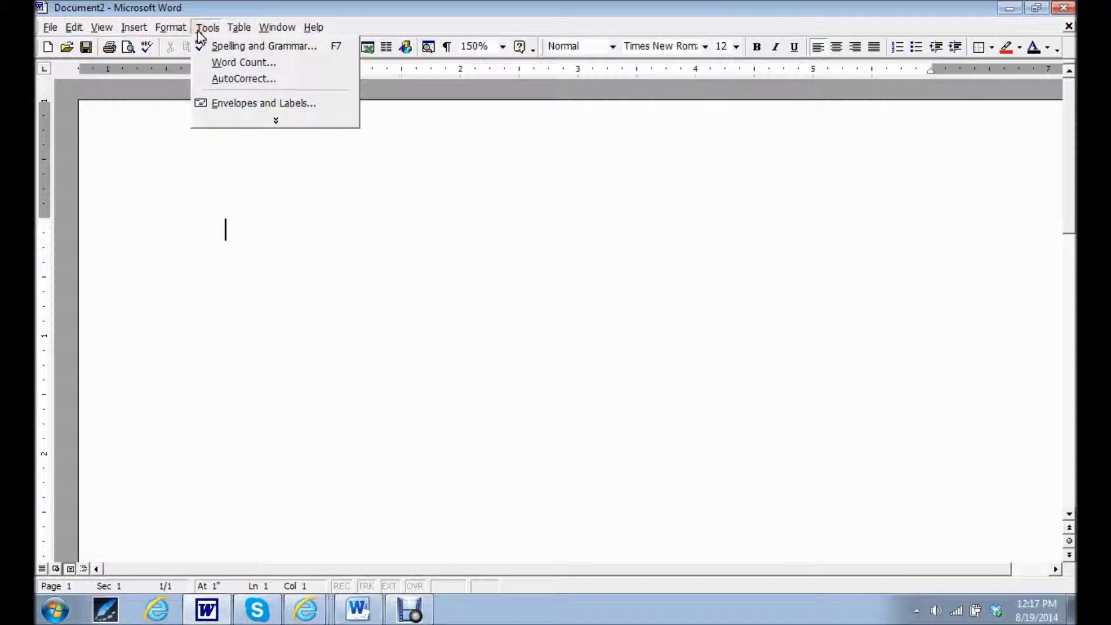
click(214, 80)
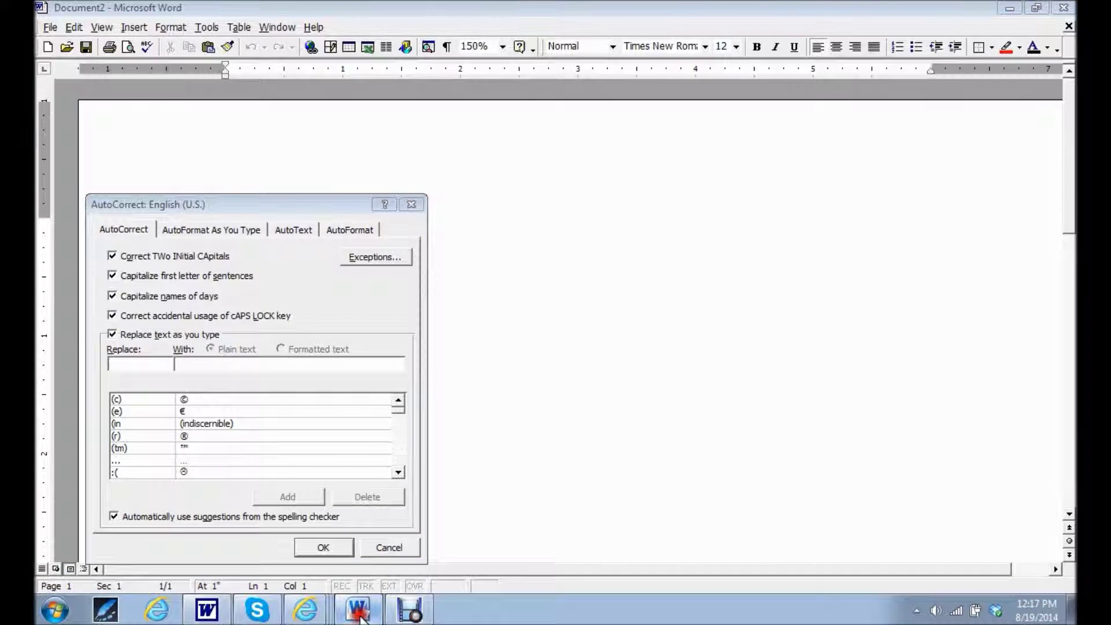
Open AutoCorrect Options from Word Starter's Proofing options, then return to the classic Word window
click(360, 614)
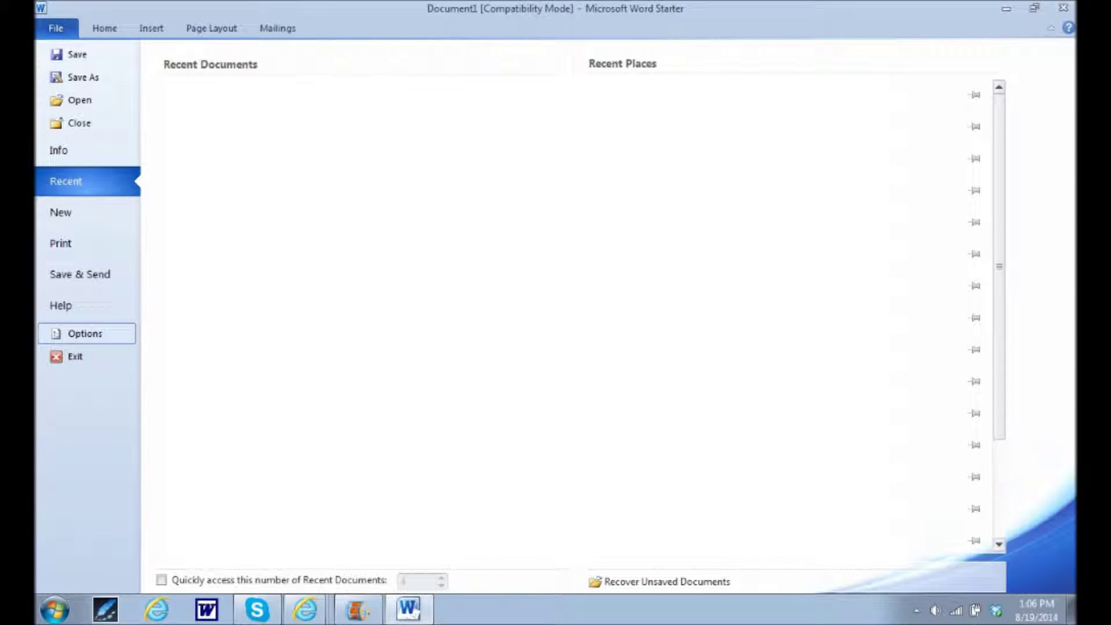
click(76, 338)
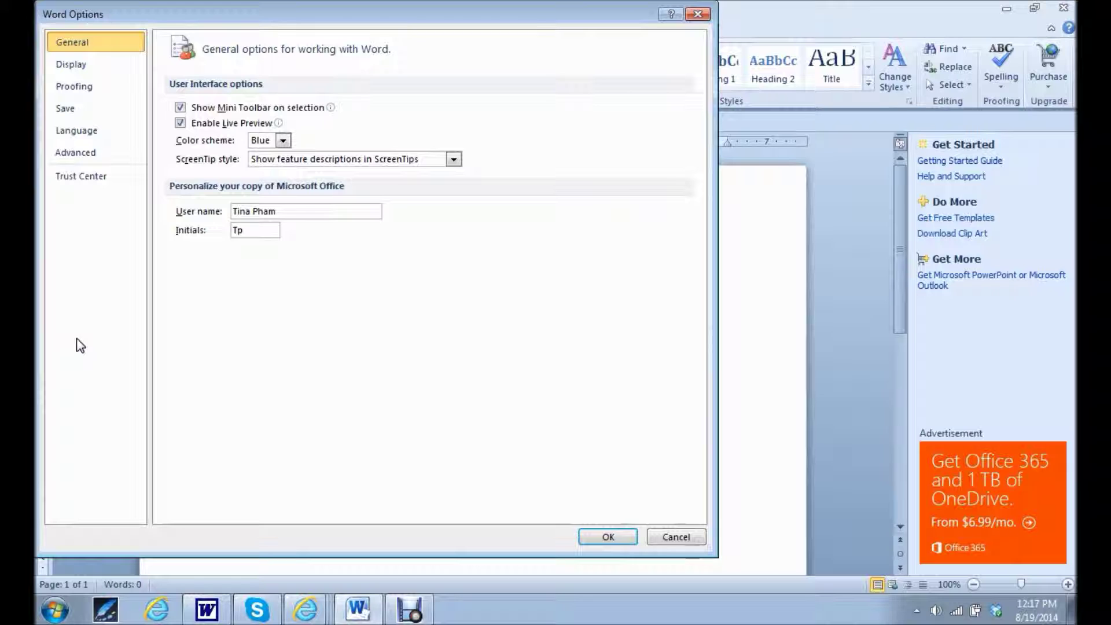
click(96, 91)
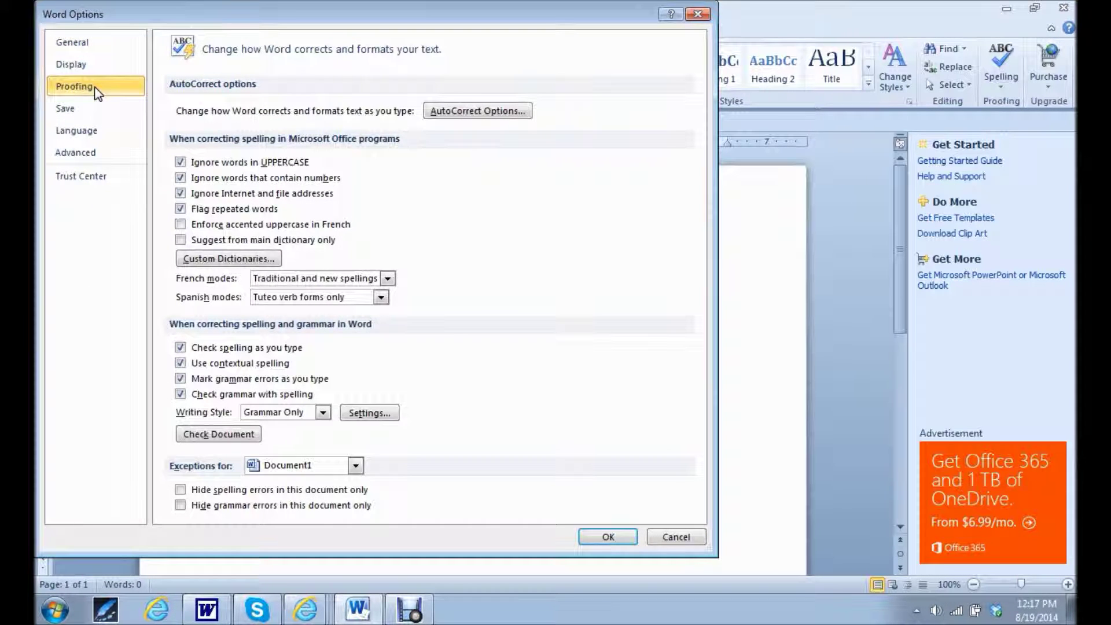
click(478, 114)
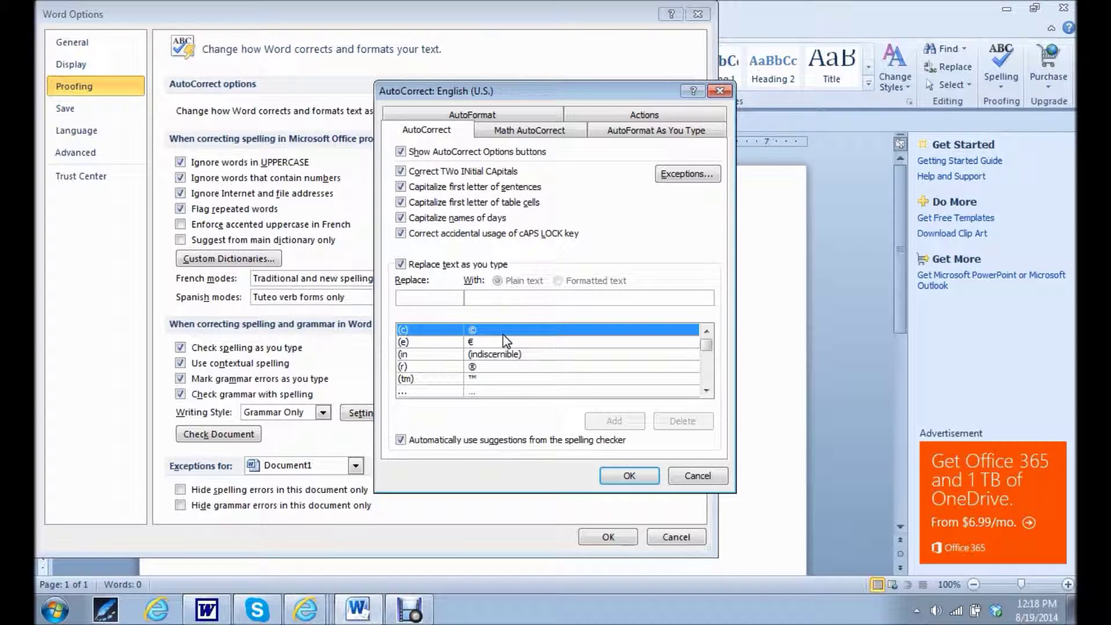
click(224, 609)
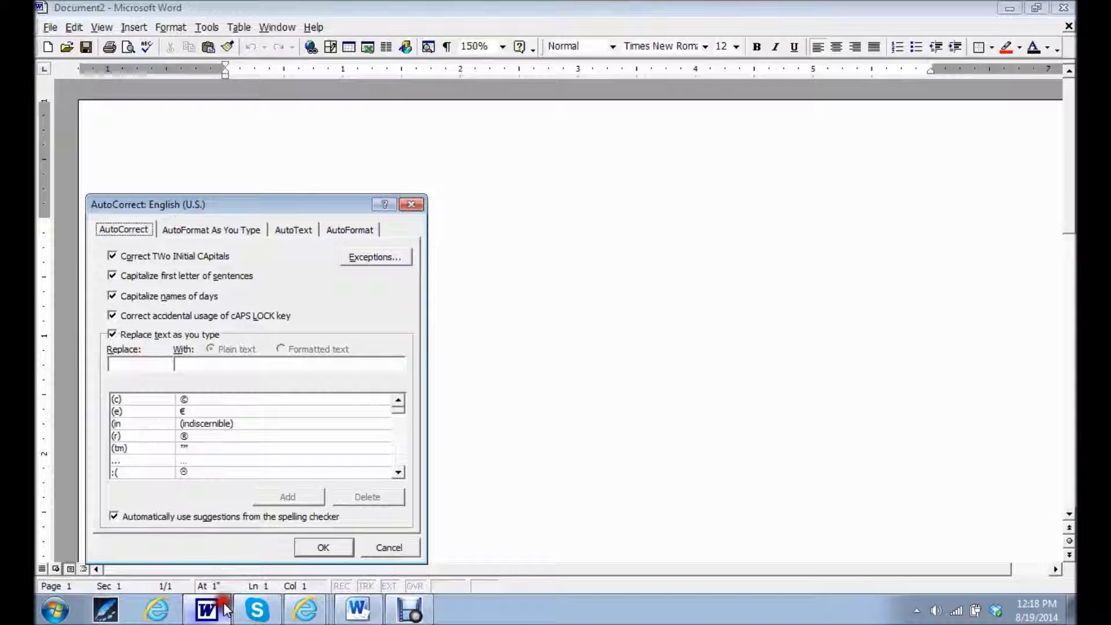
Enter 'asses' in the Replace box and select the existing asses → assess entry
click(148, 363)
click(148, 363)
click(227, 346)
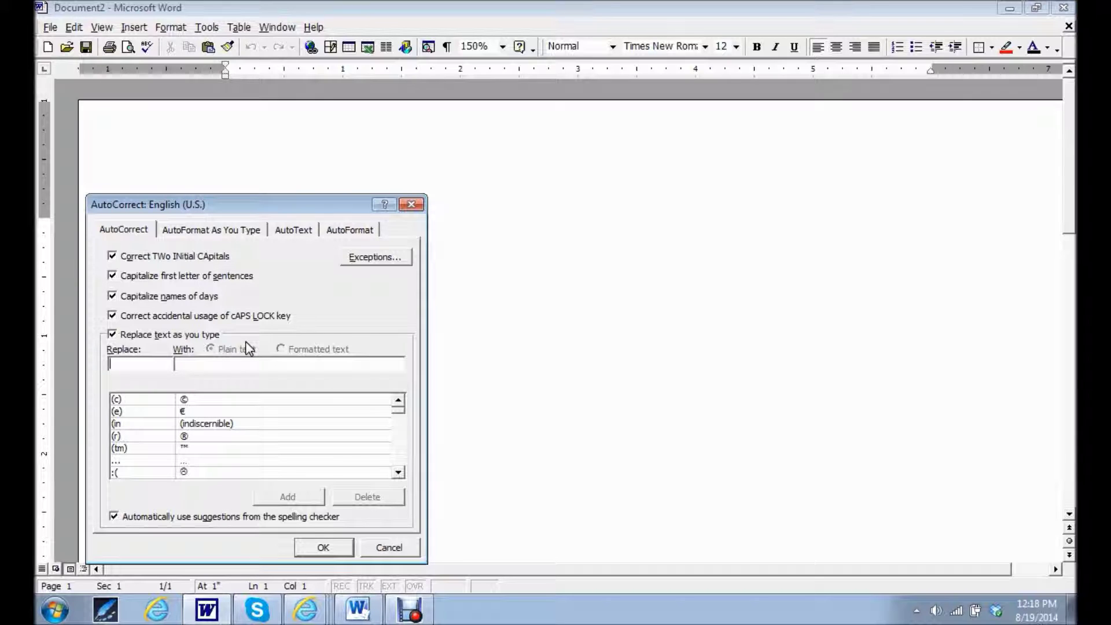
text(asses)
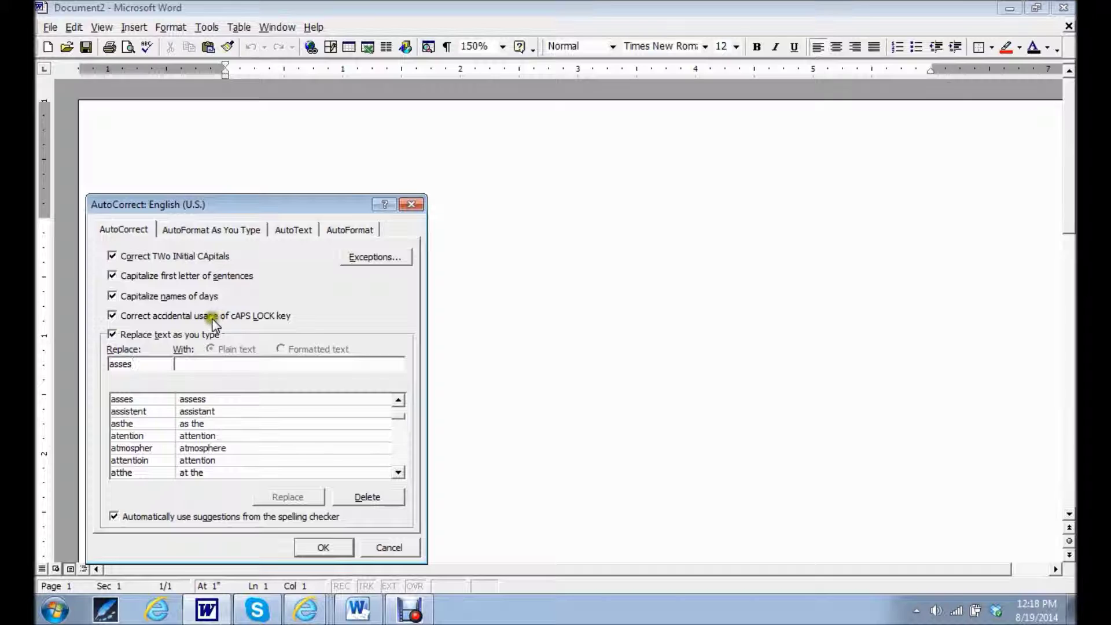
click(236, 403)
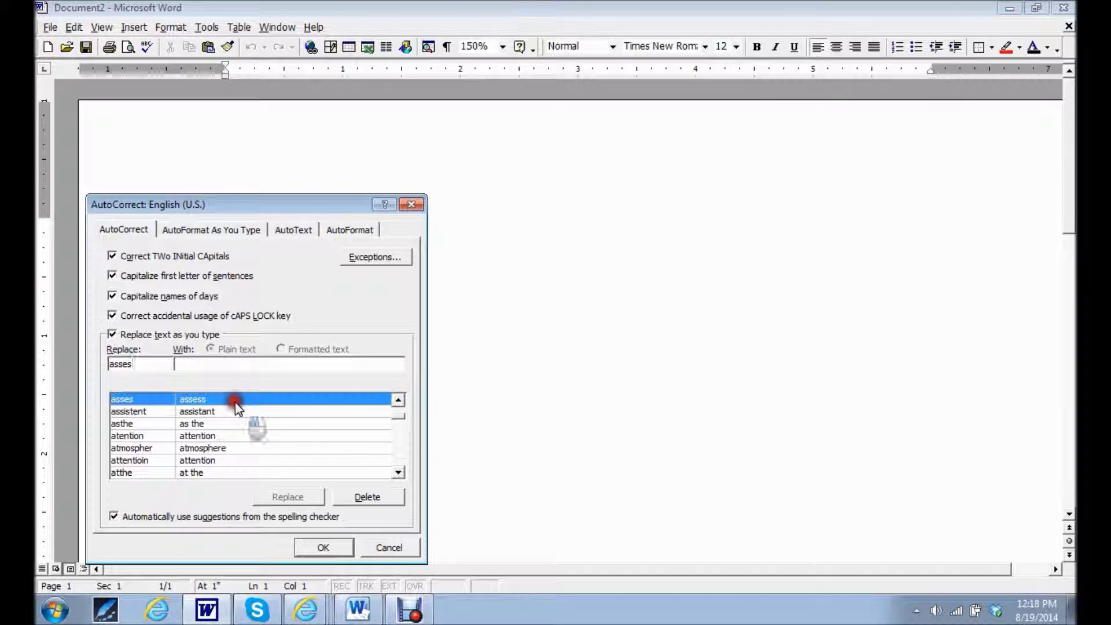